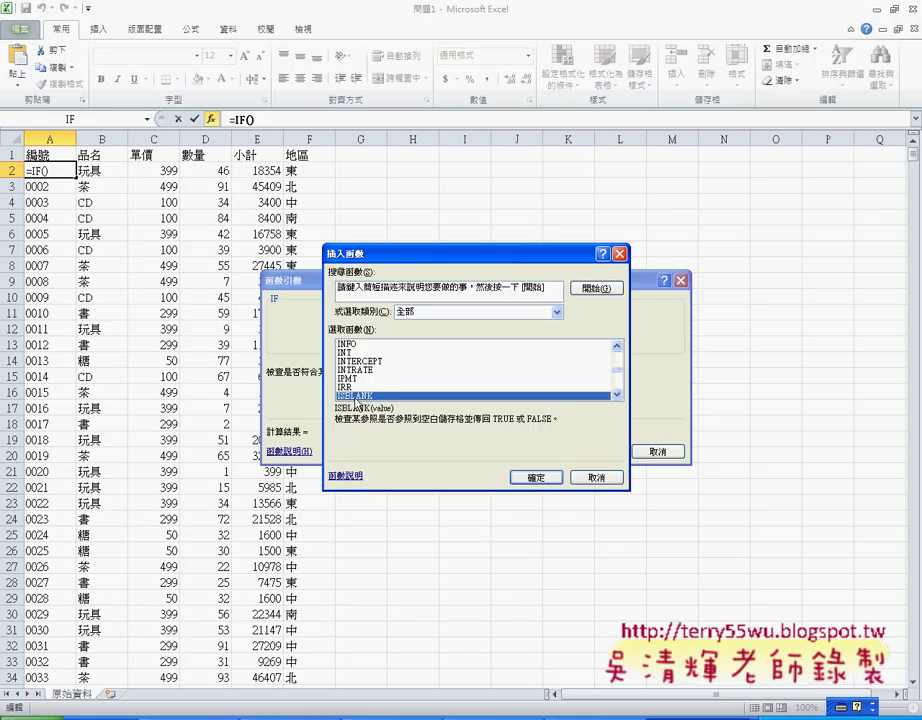
- Nest ISBLANK as the test of A2's IF formula, checking cell B2
click(536, 477)
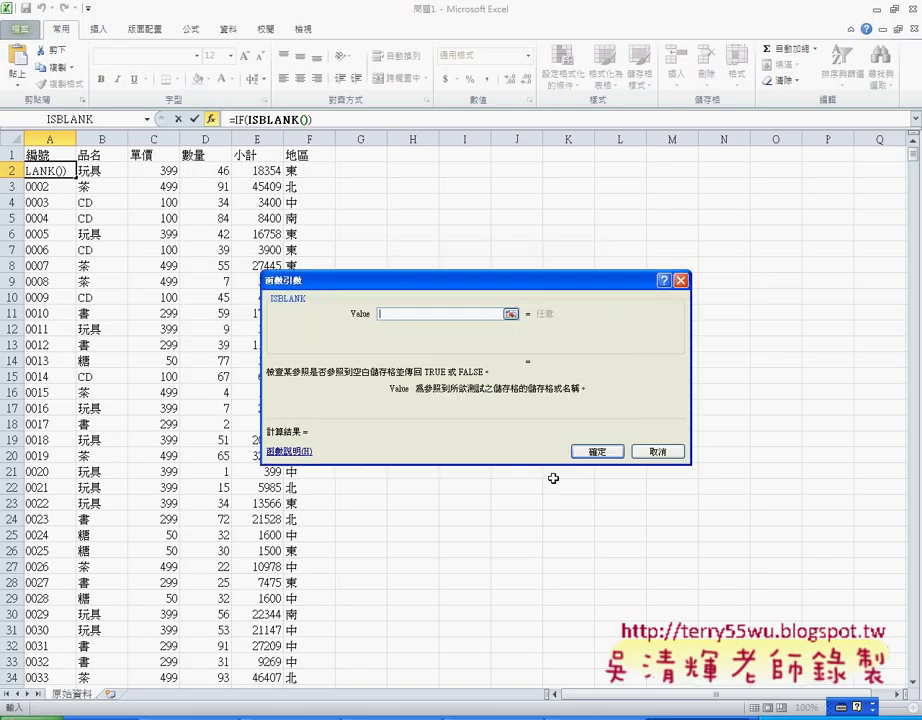
click(99, 170)
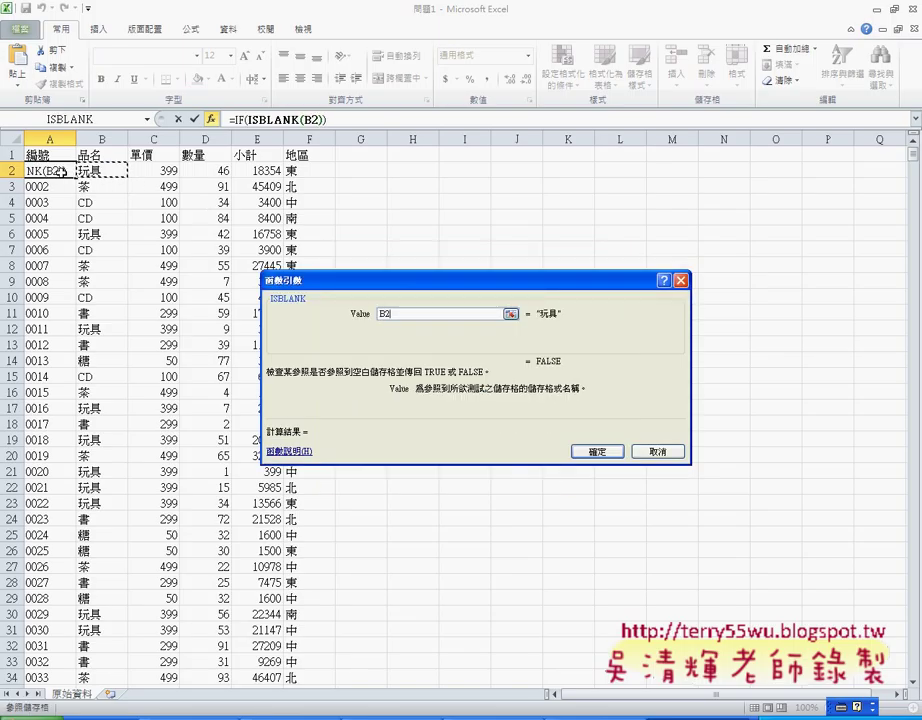
- Confirm ISBLANK(B2), dismiss the formula error, and bring back the IF function's arguments
click(598, 458)
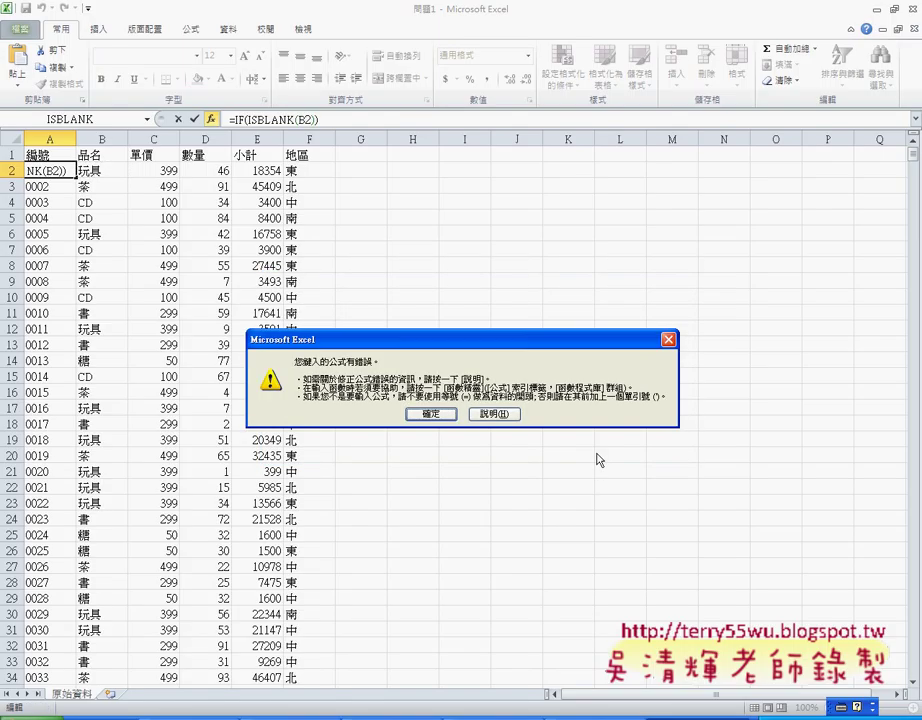
click(430, 414)
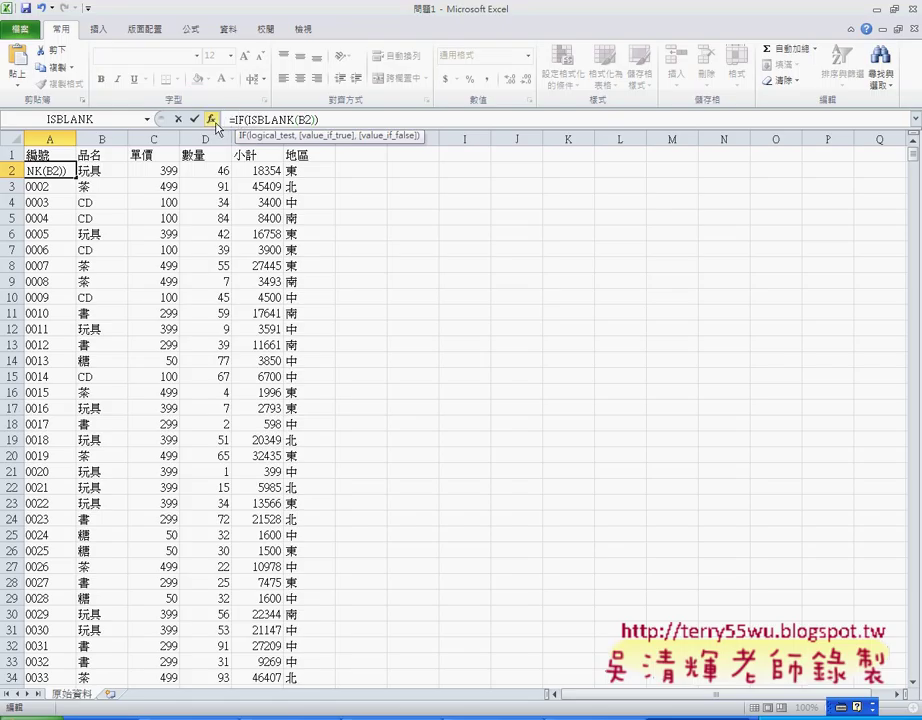
click(212, 119)
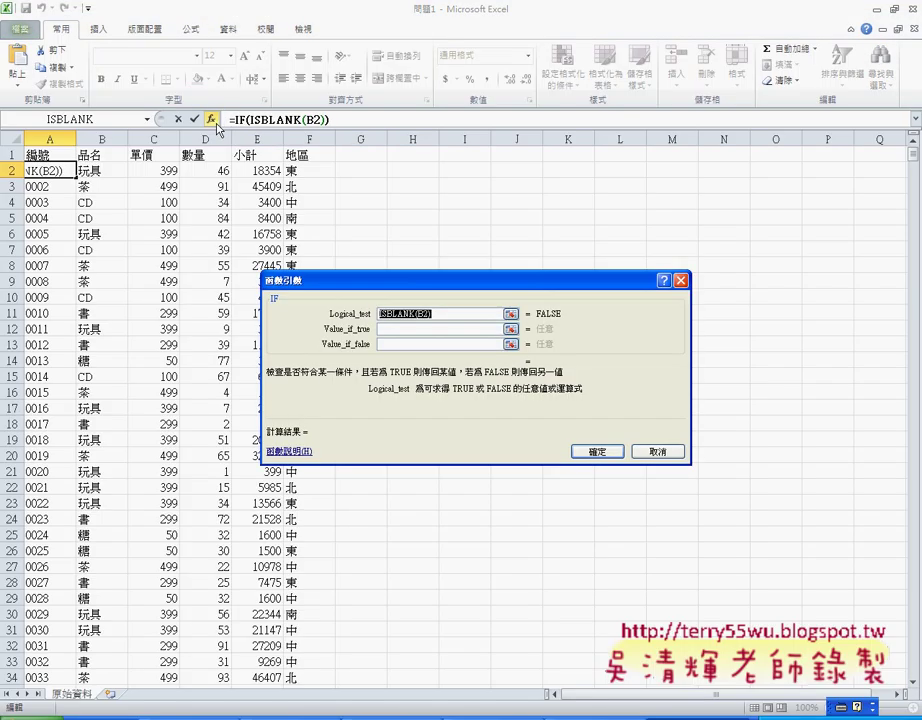
- Set Value_if_true to "" and Value_if_false to TEXT(ROW()-1,"0000")
click(395, 329)
text("")
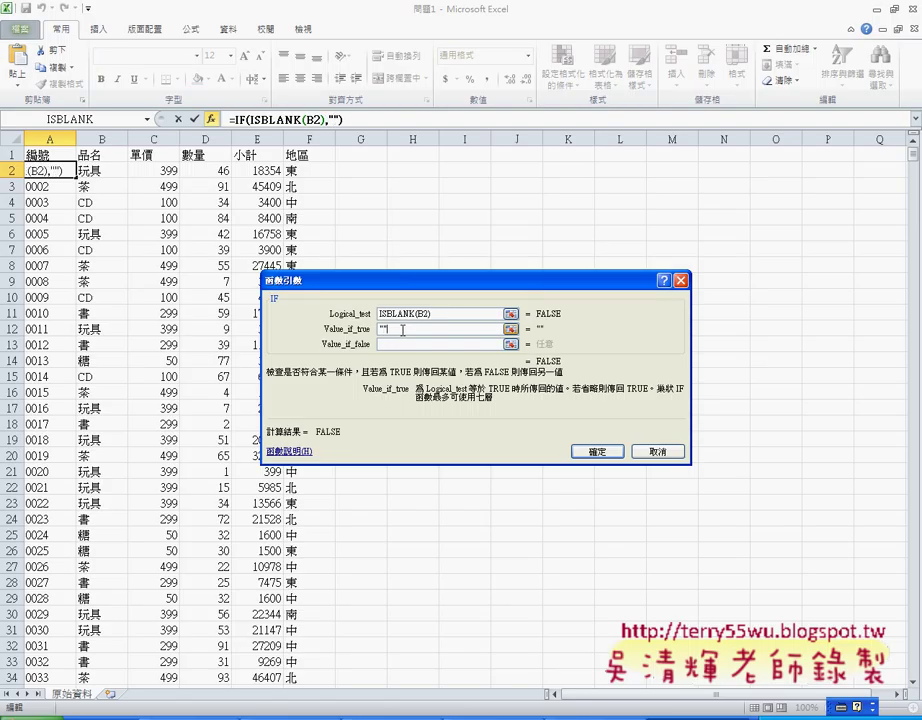
key(Tab)
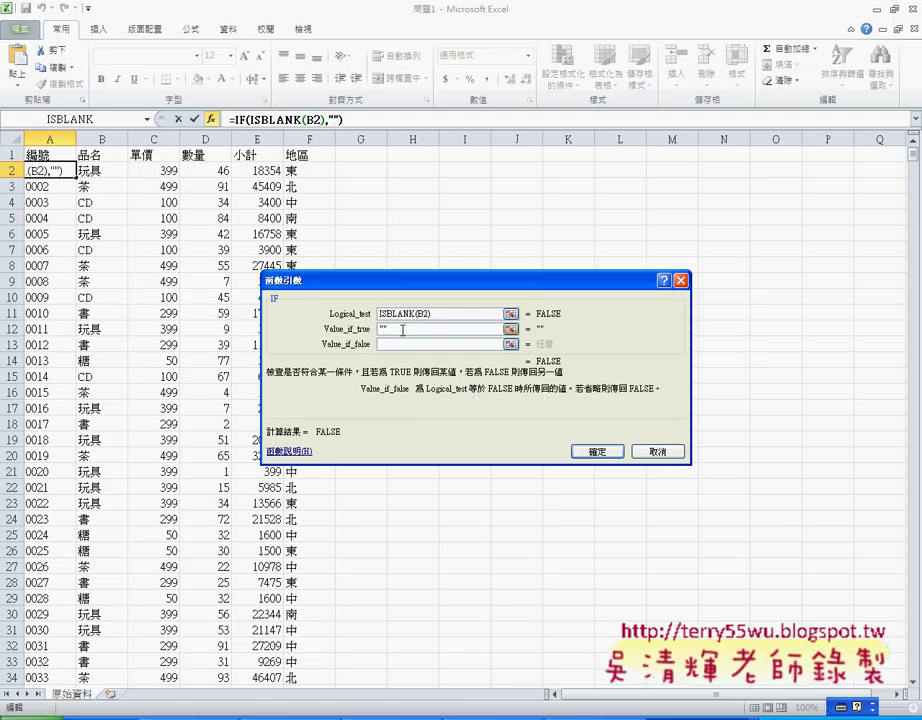
text(TEXT(ROW()-1,"0000"))
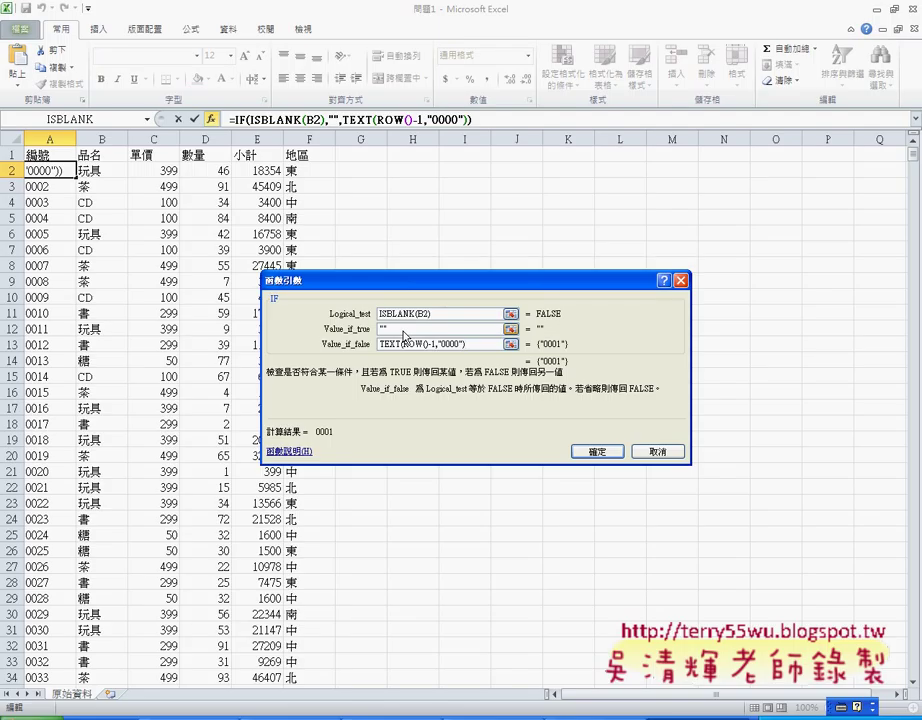
- Review the IF arguments: the ISBLANK(B2) test, the empty result and the TEXT result
click(435, 314)
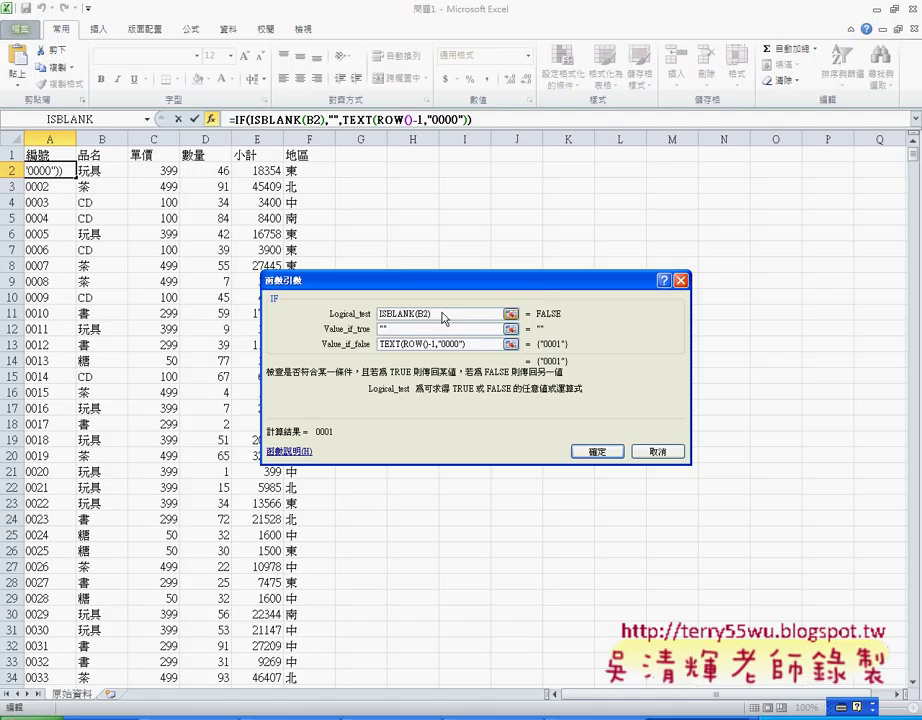
click(440, 328)
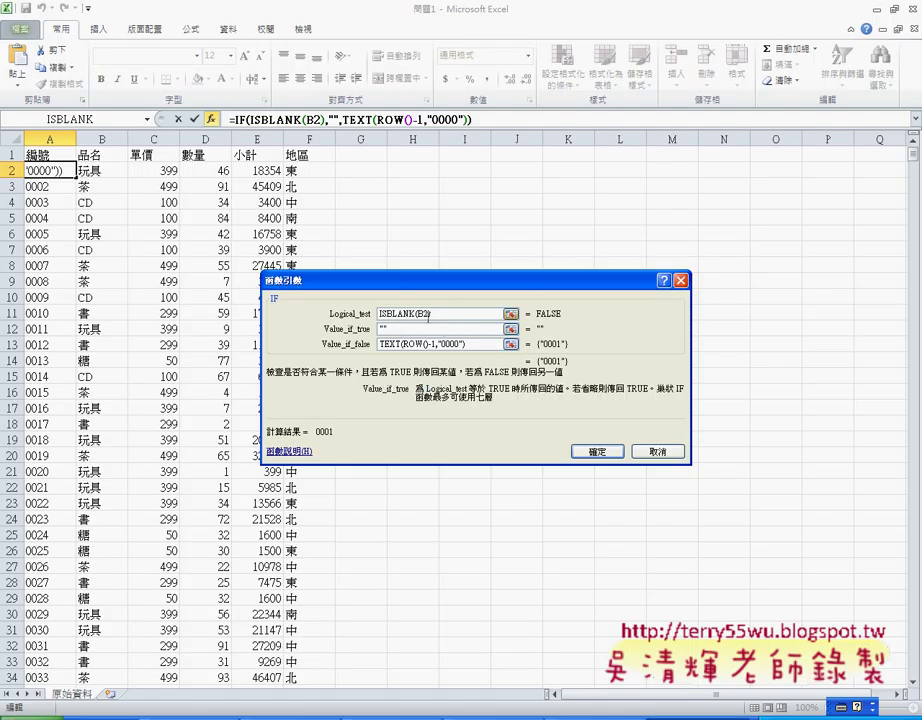
click(431, 314)
drag(431, 314, 377, 321)
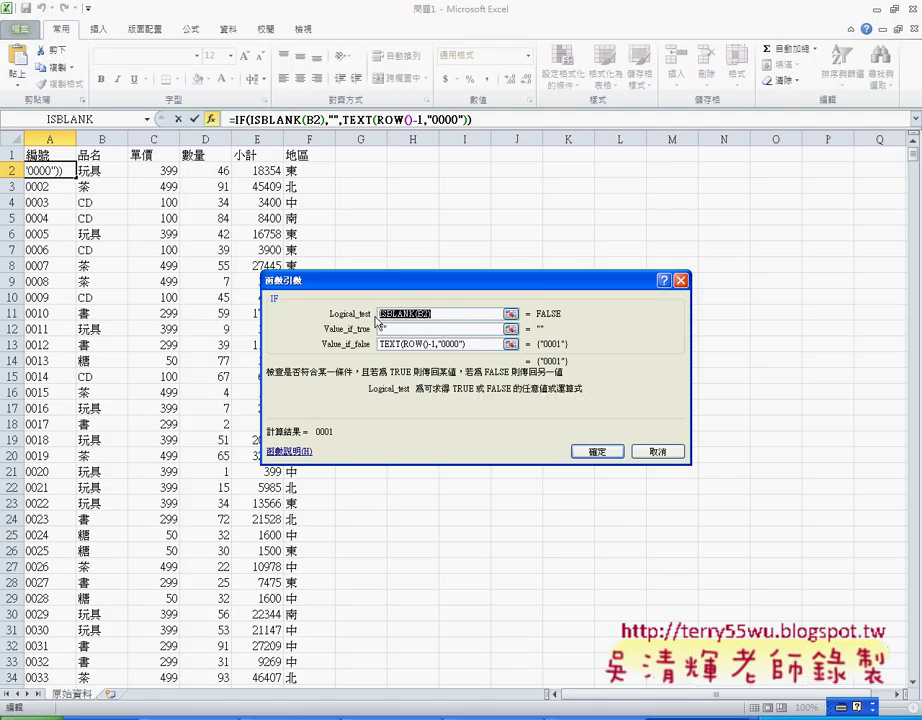
double_click(382, 329)
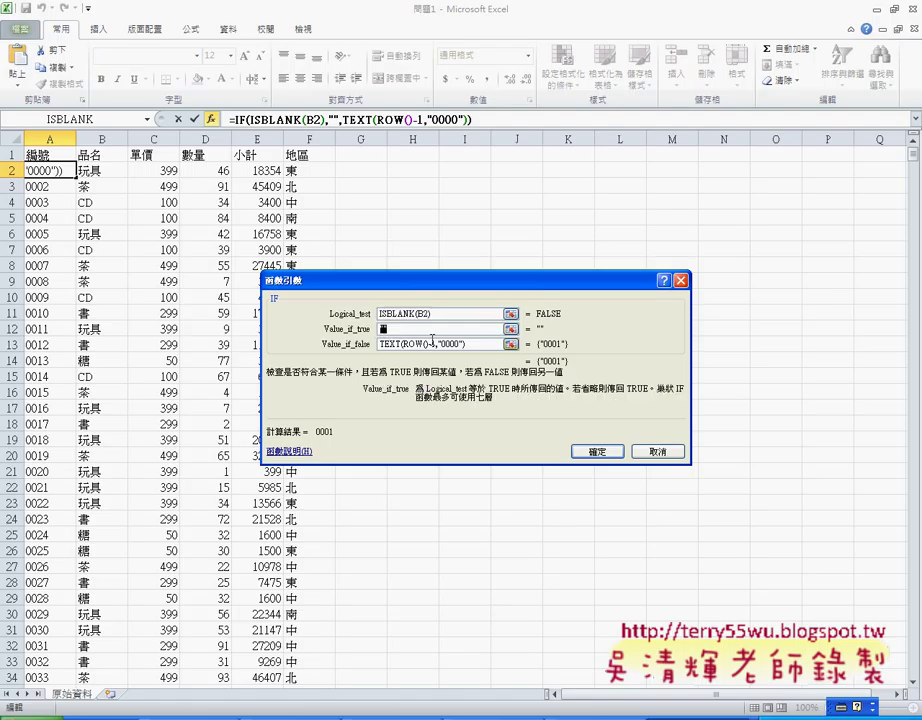
key(Tab)
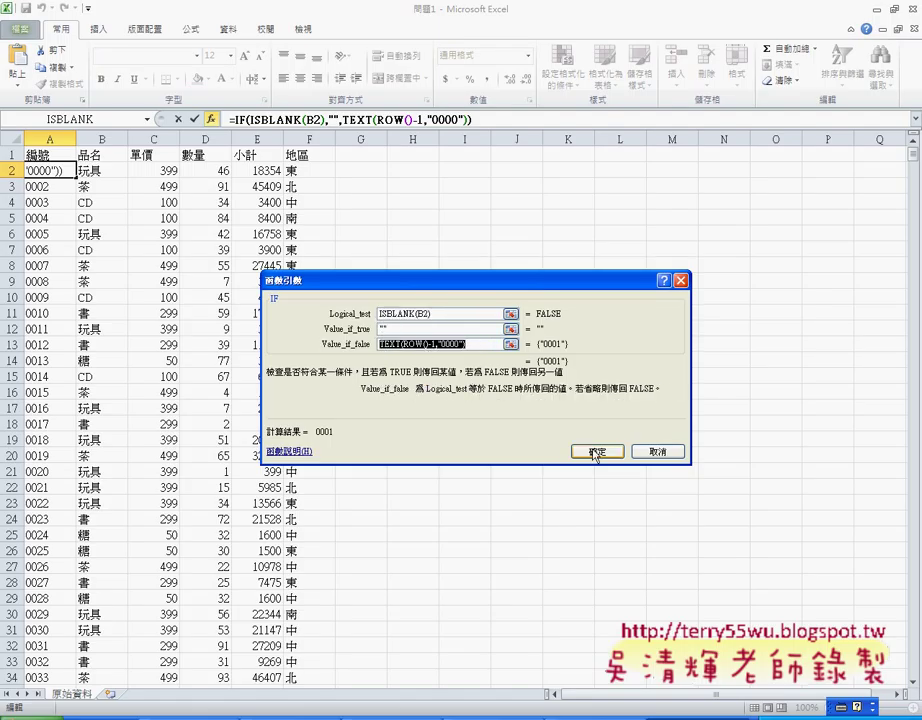
- Commit A2's numbering formula and fill it down column A
click(595, 452)
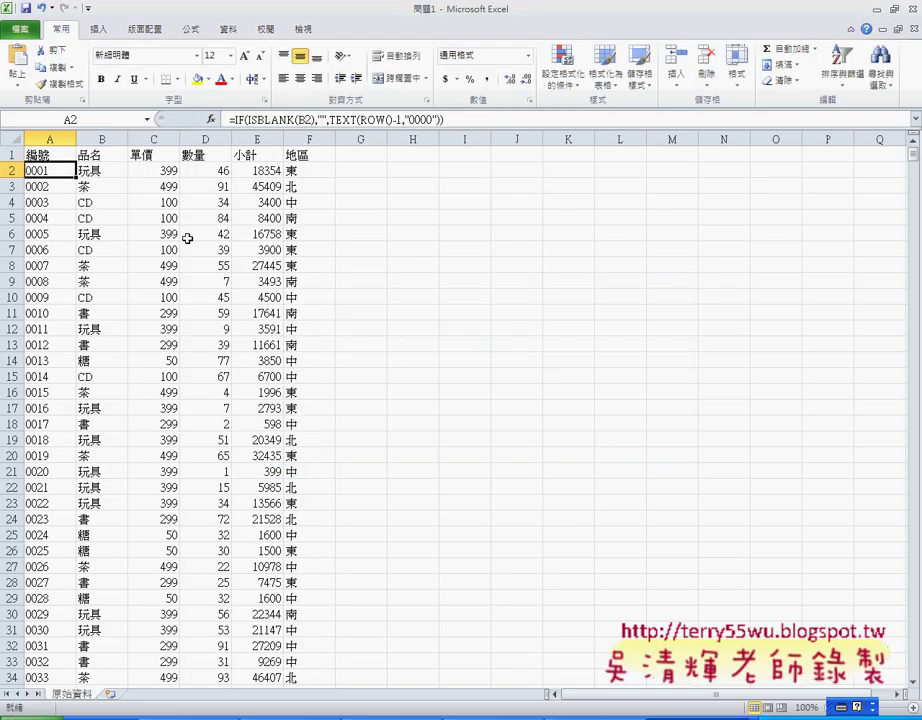
double_click(77, 178)
scroll(72, 303, down, 4)
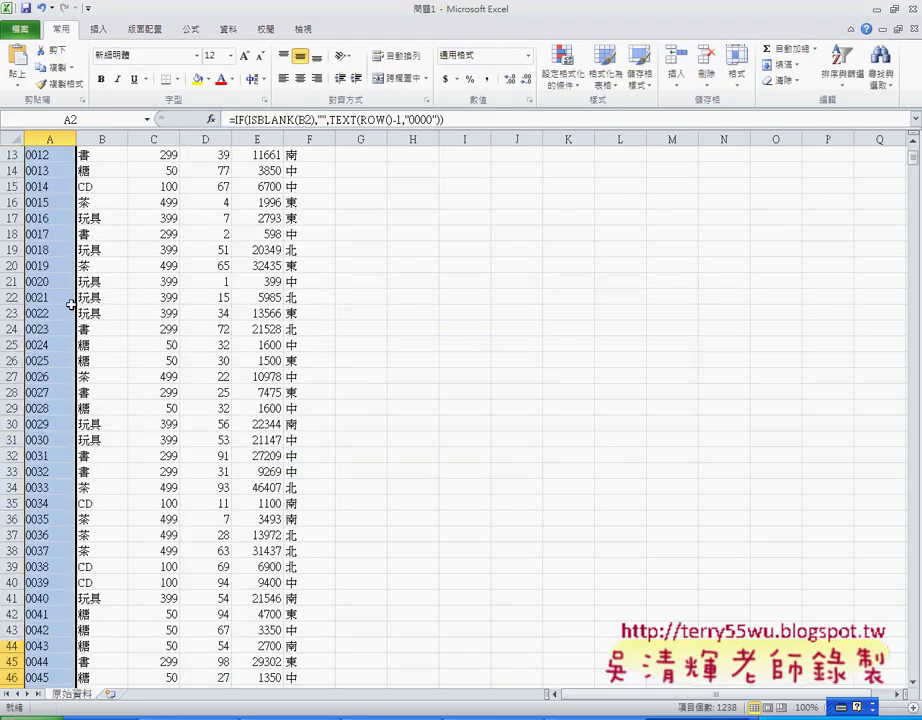
scroll(68, 302, down, 1)
- Copy the 茶, 499 entry from row 1237 into B1240 as a new entry
click(90, 311)
key(ctrl+Down)
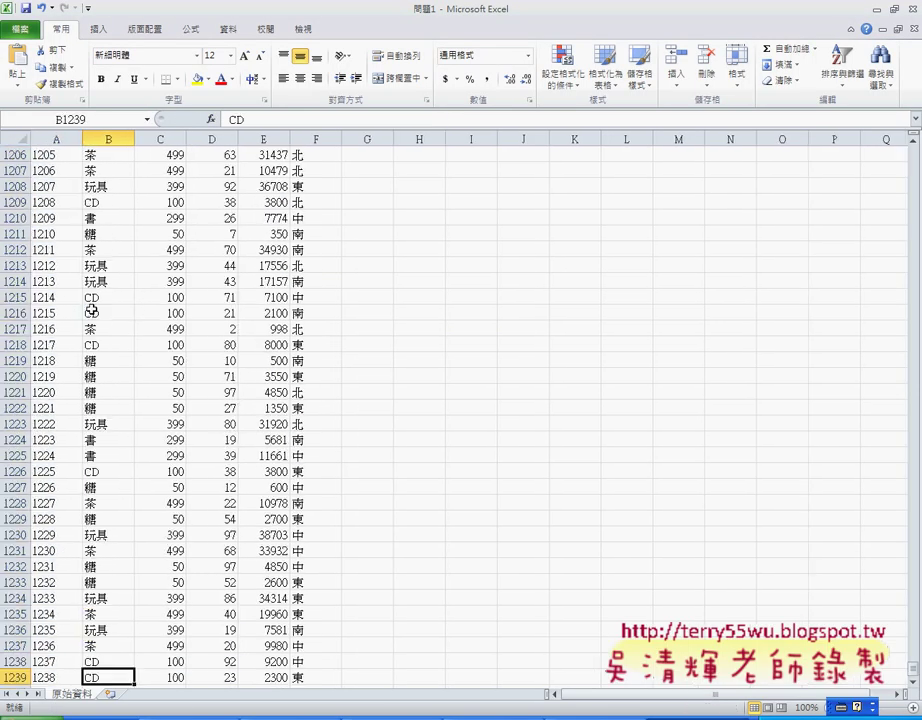
drag(100, 646, 165, 646)
key(ctrl+c)
scroll(110, 460, down, 5)
click(108, 455)
key(ctrl+v)
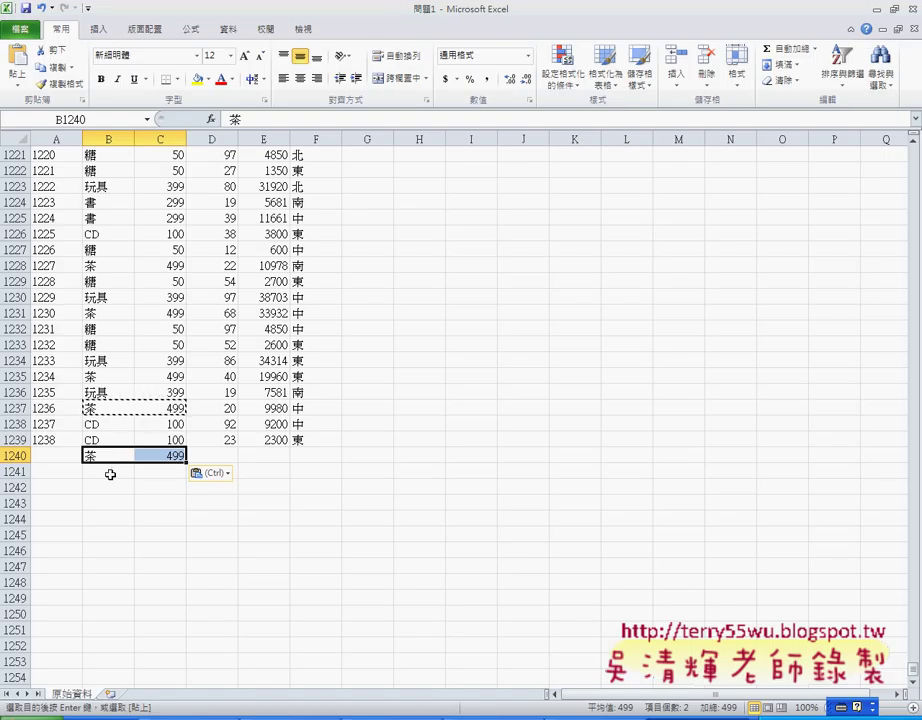
- Drag A1239's numbering formula downward, extending the fill range toward row 1842
click(108, 485)
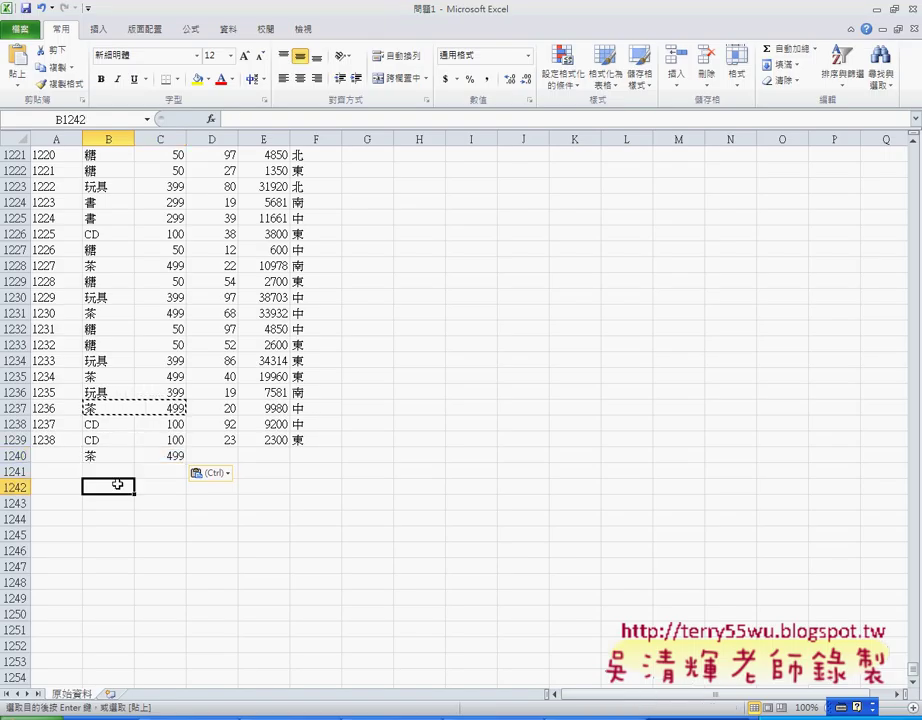
click(63, 439)
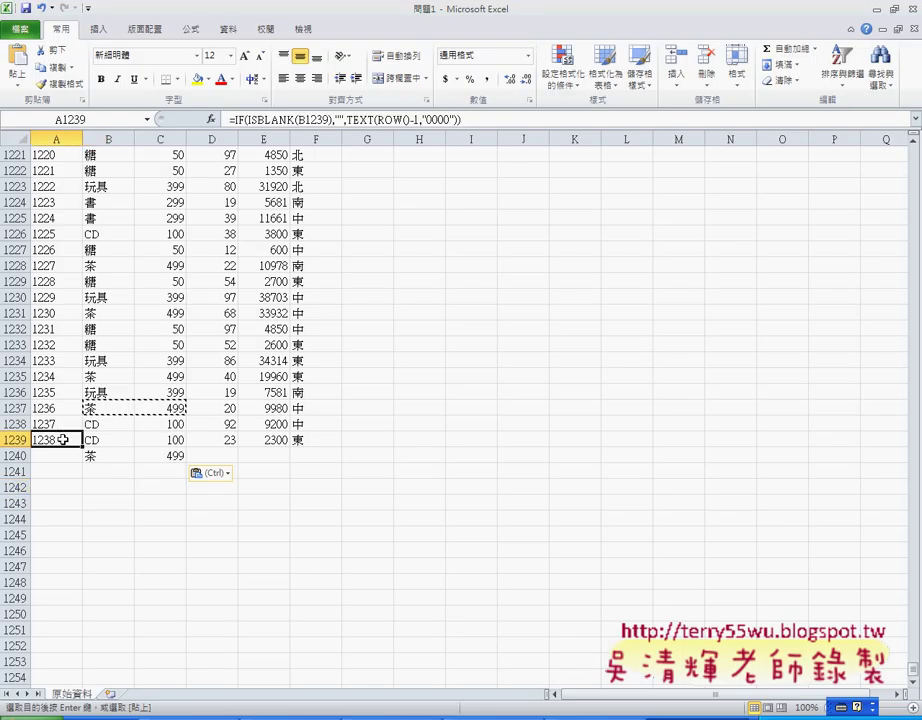
mouse_move(82, 447)
mouse_down()
mouse_move(86, 528)
mouse_move(72, 471)
mouse_move(78, 714)
mouse_up()
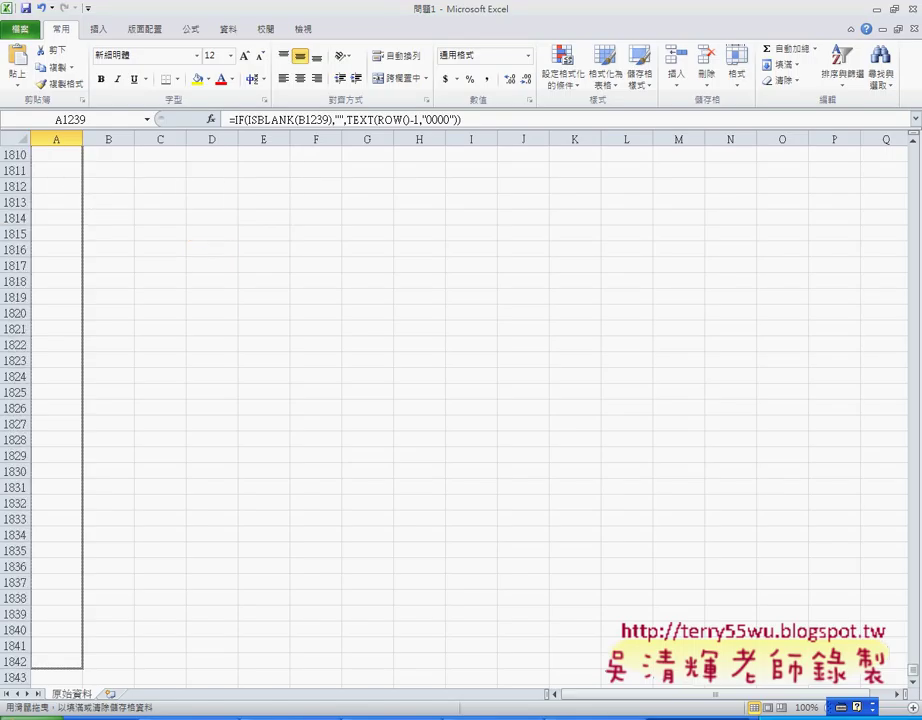
- Finish the column A fill at row 2500 and return to the top of the sheet
mouse_move(78, 714)
mouse_down()
mouse_move(96, 595)
mouse_move(91, 617)
mouse_move(84, 475)
mouse_move(72, 505)
mouse_up()
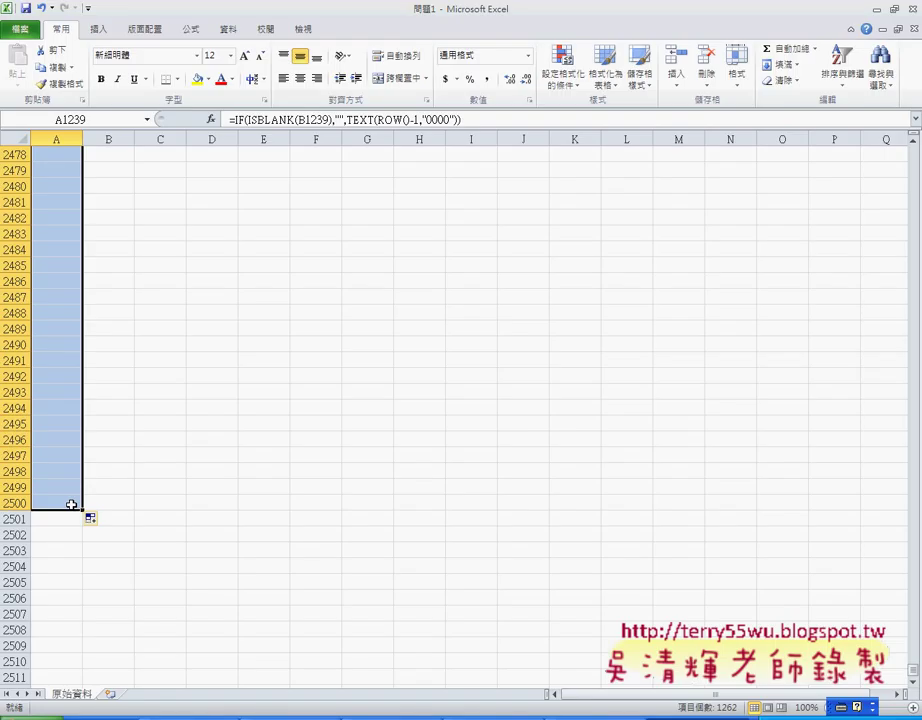
key(ctrl+Home)
- Jump to the last column B entry and check A1240's numbering formula
scroll(71, 504, down, 5)
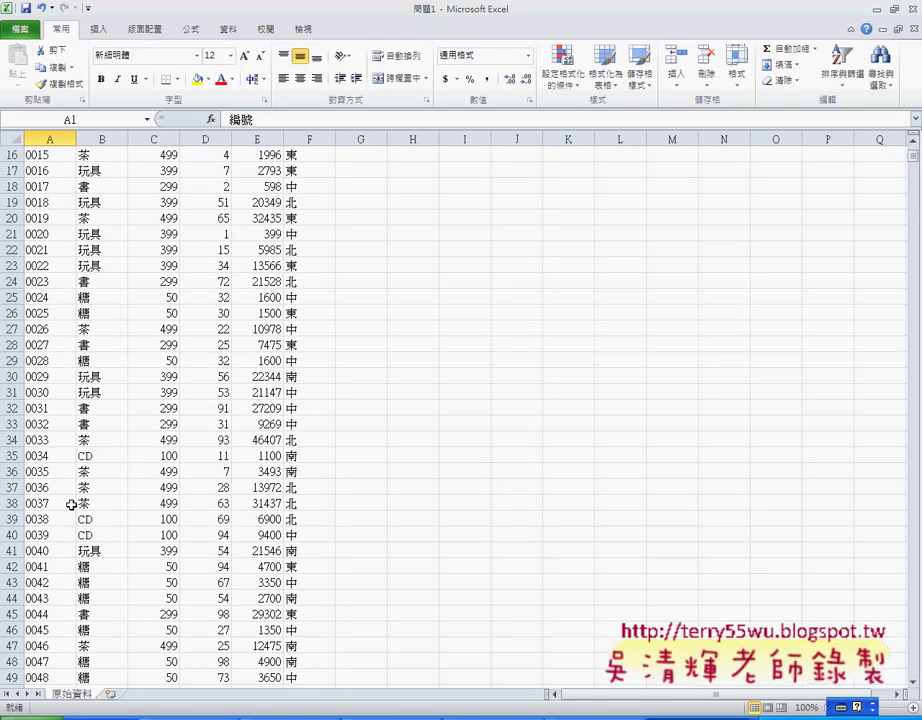
scroll(71, 504, down, 2)
key(Right)
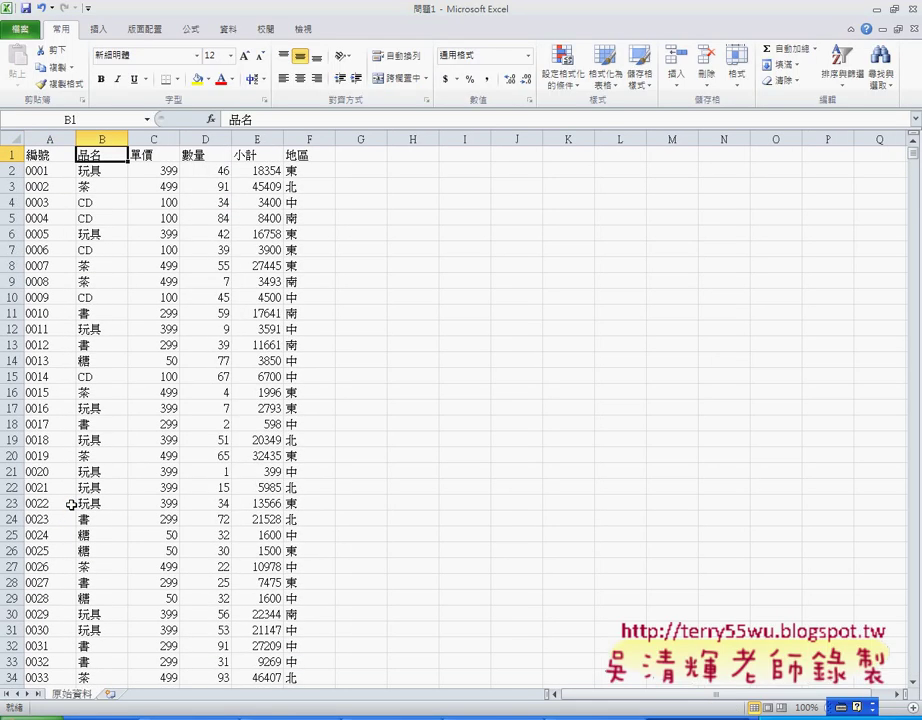
key(ctrl+Down)
scroll(71, 504, down, 3)
scroll(71, 504, down, 2)
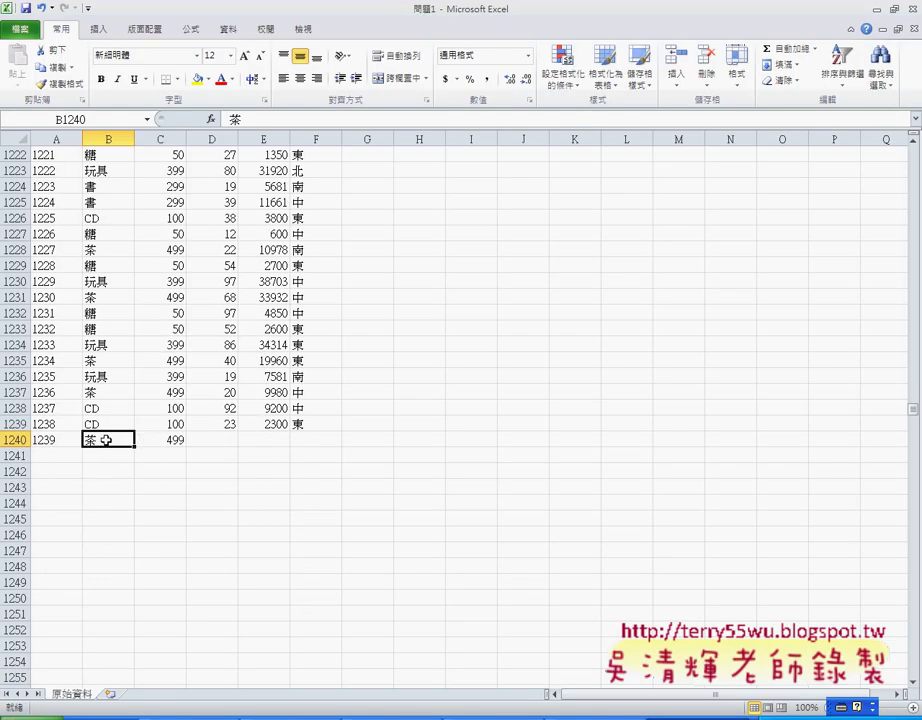
click(47, 438)
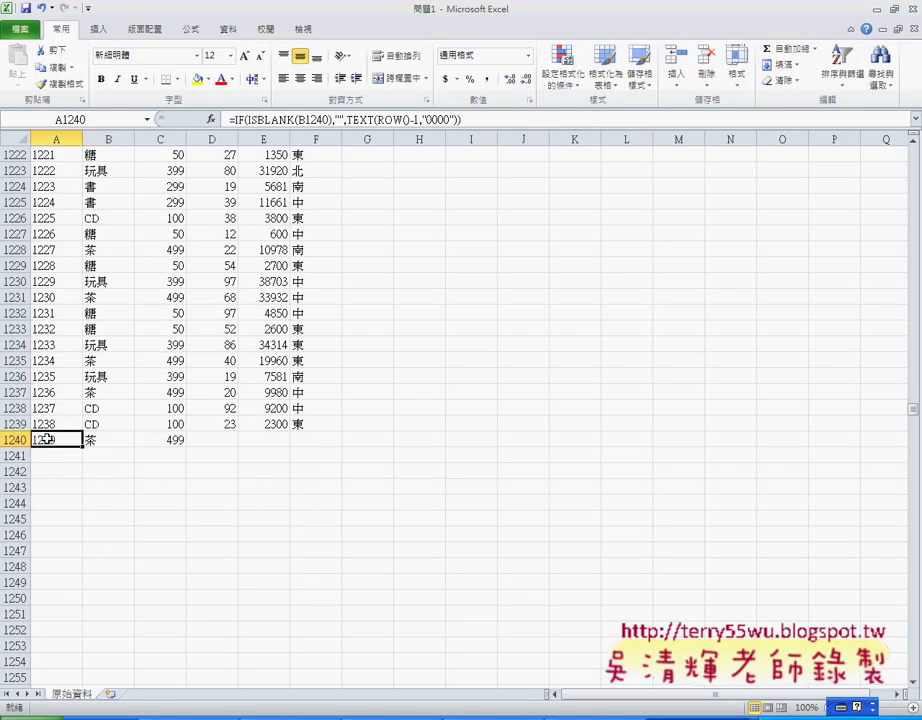
- Enter quantity 5 in D1240
click(242, 438)
click(216, 439)
text(5)
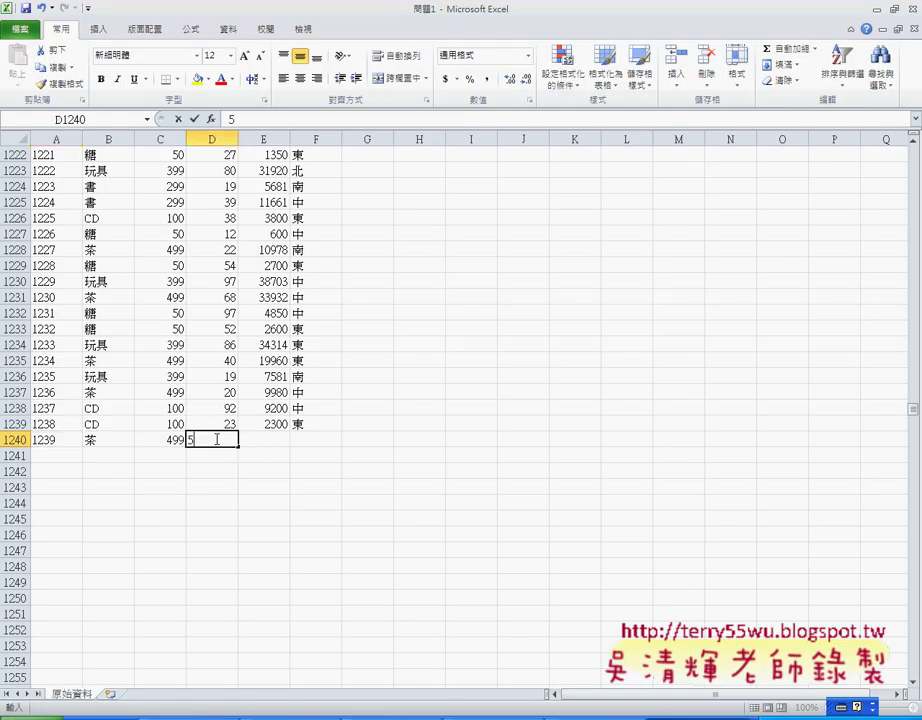
click(262, 440)
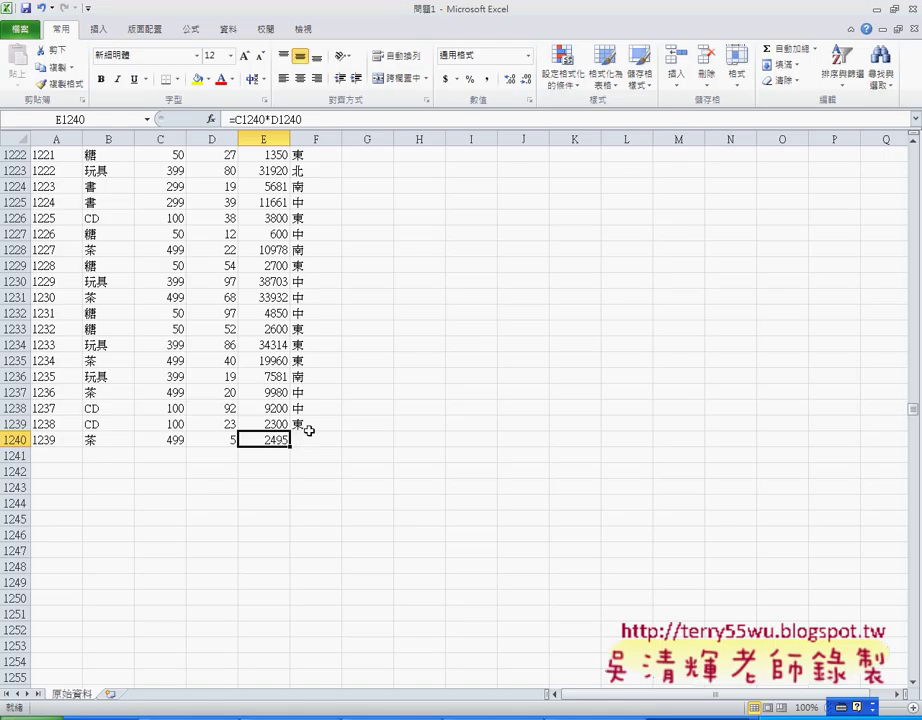
- Copy region 中 from F1238 into F1240
click(309, 427)
click(314, 412)
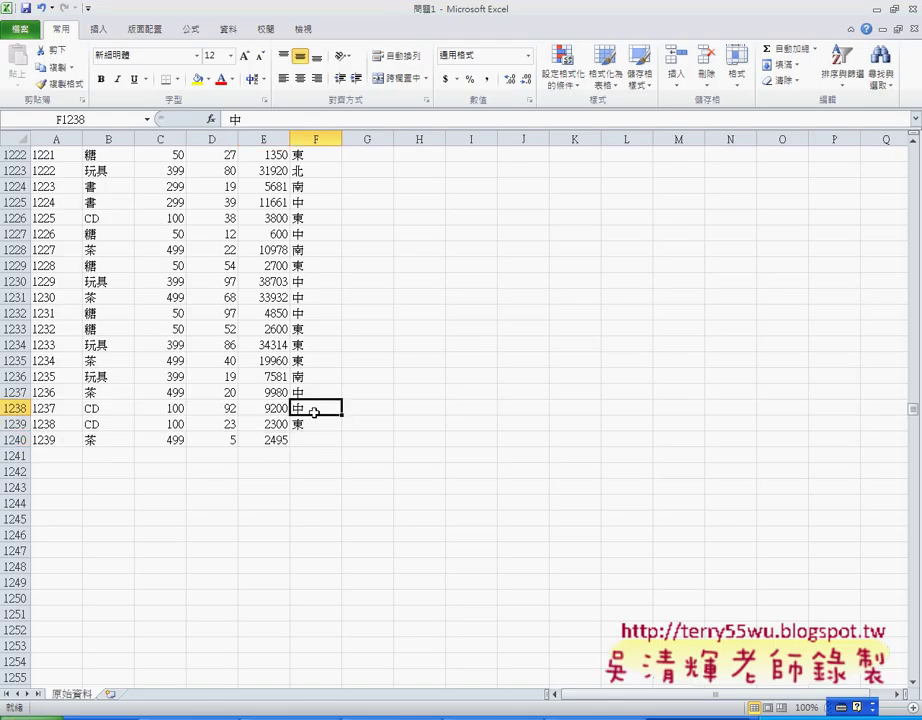
key(ctrl+c)
key(Down)
key(Down)
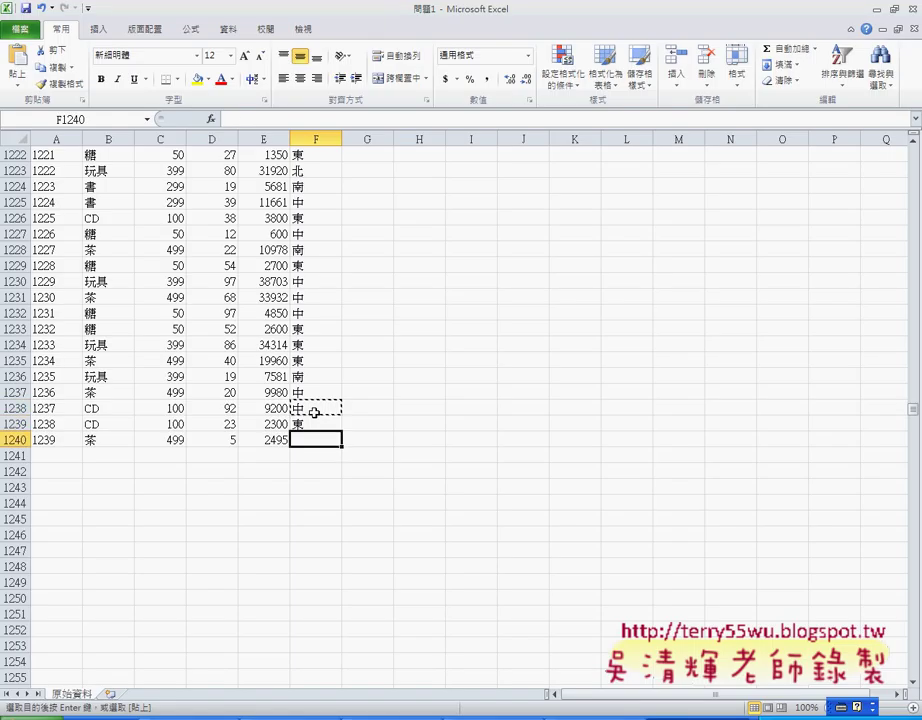
key(ctrl+v)
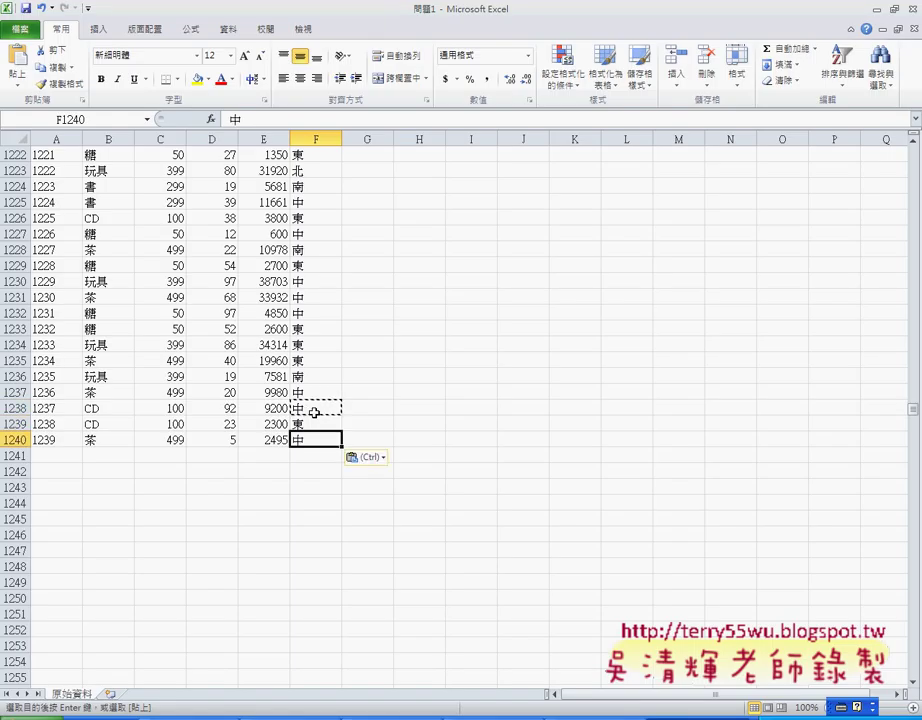
- Copy the 茶 entry B1240:F1240 into row 1241
click(145, 457)
click(86, 456)
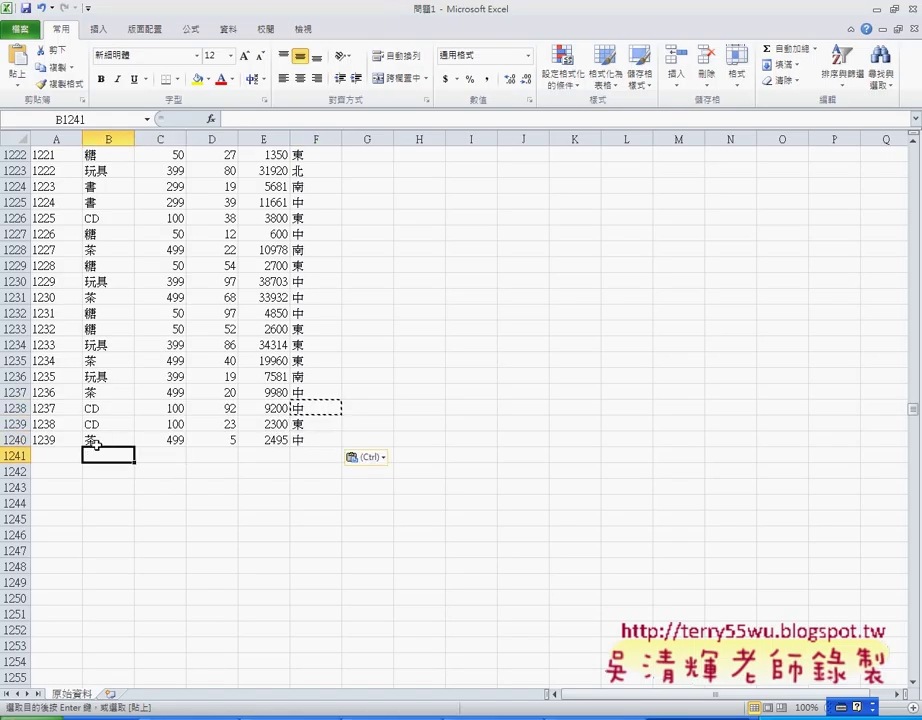
drag(94, 440, 297, 442)
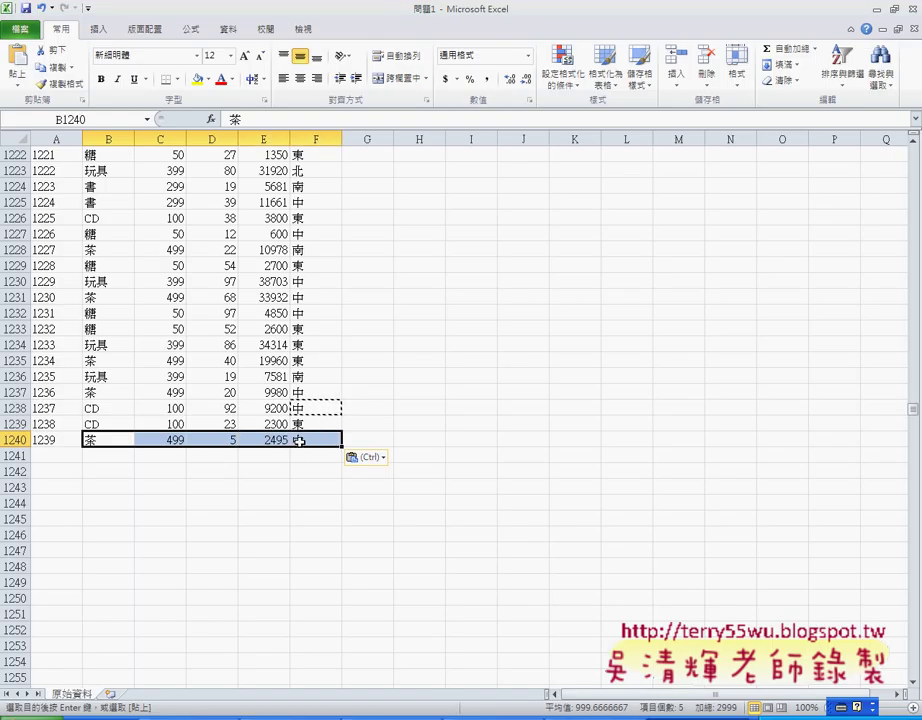
key(ctrl+c)
key(Down)
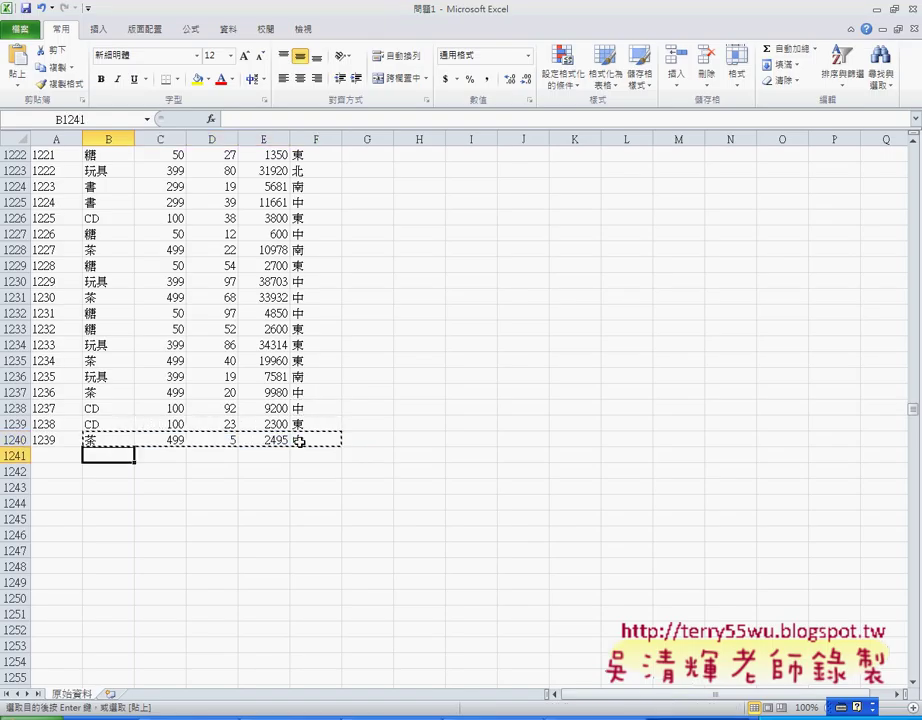
key(ctrl+v)
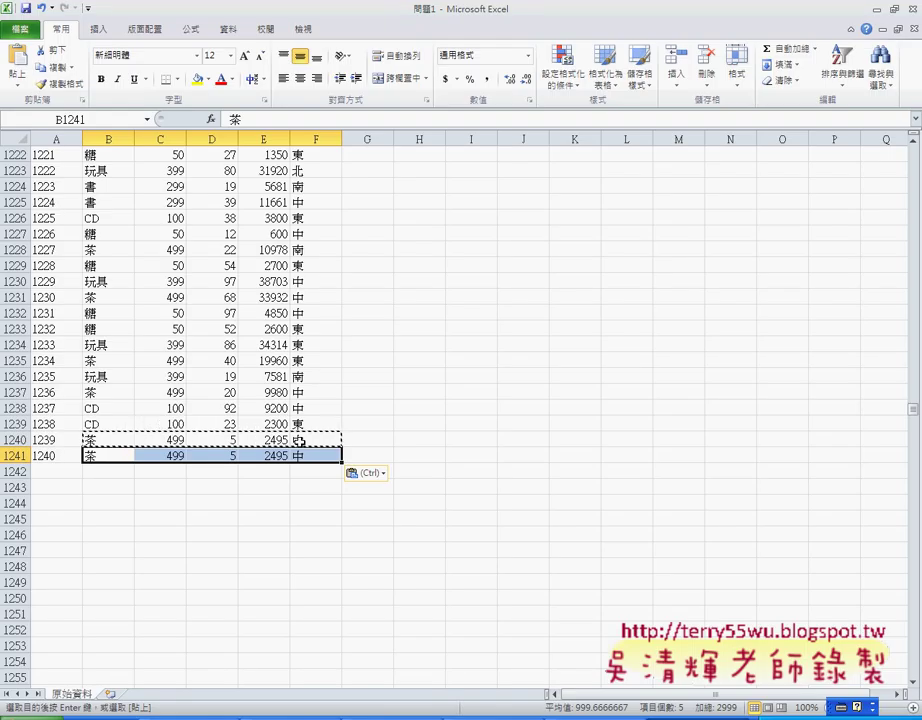
- Inspect the pasted item in B1241 and the empty cell B1242
click(191, 505)
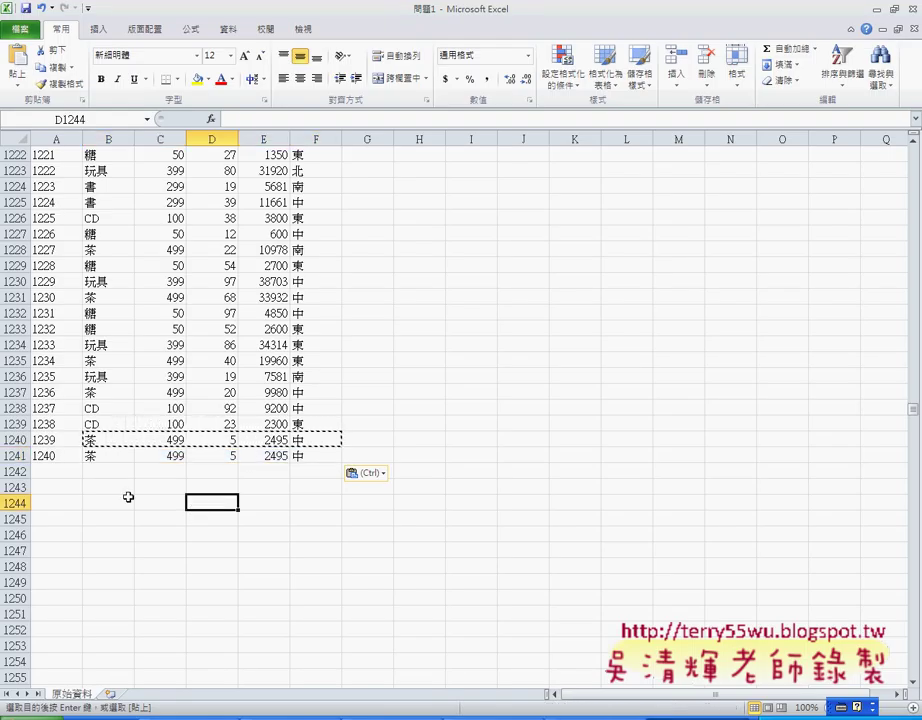
click(94, 471)
click(93, 455)
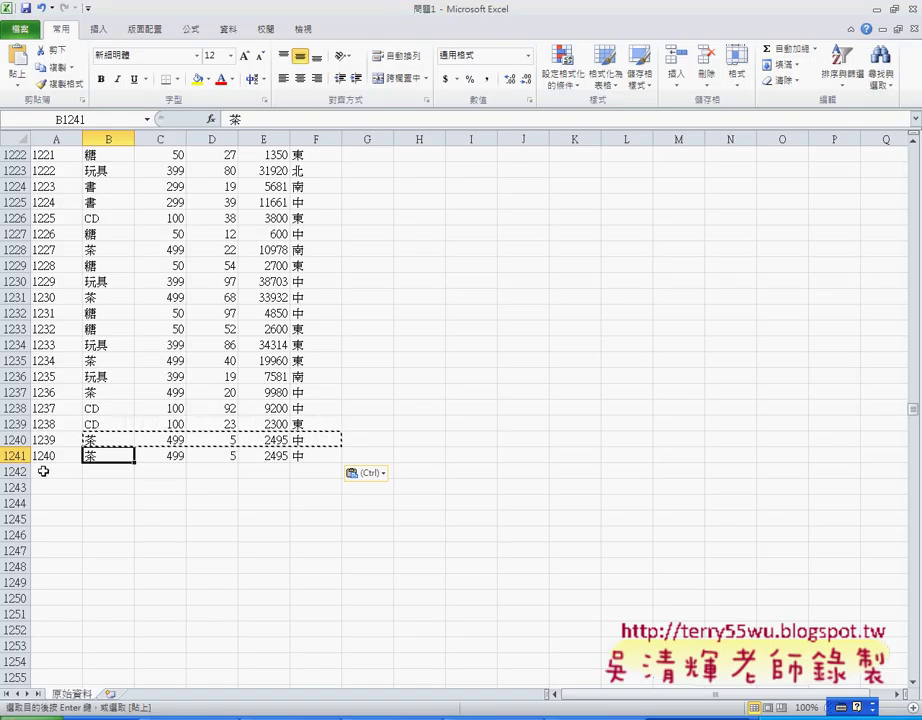
click(117, 468)
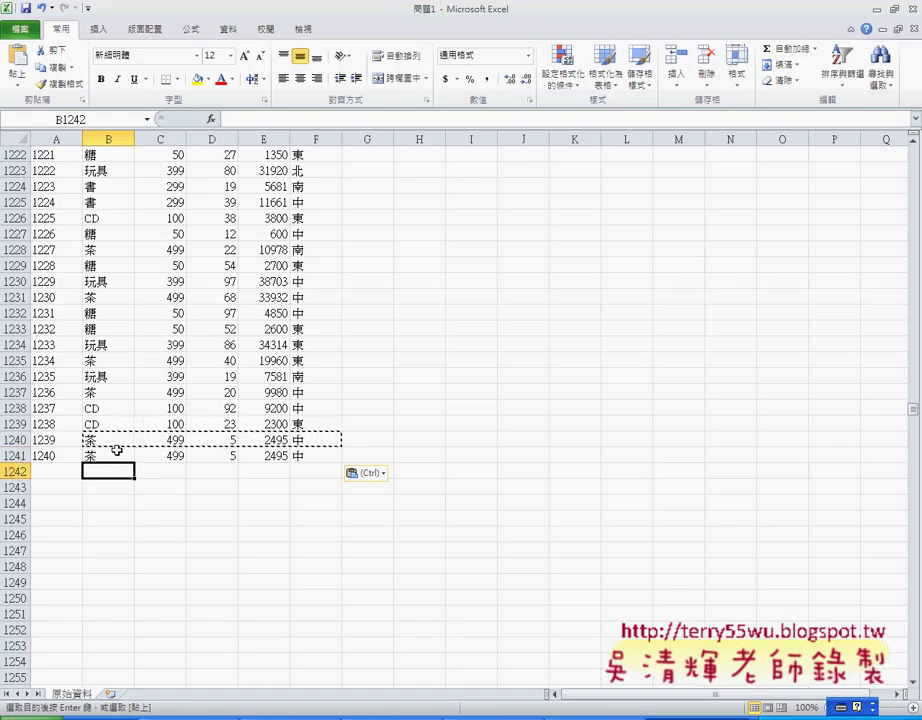
click(116, 454)
click(117, 471)
key(Up)
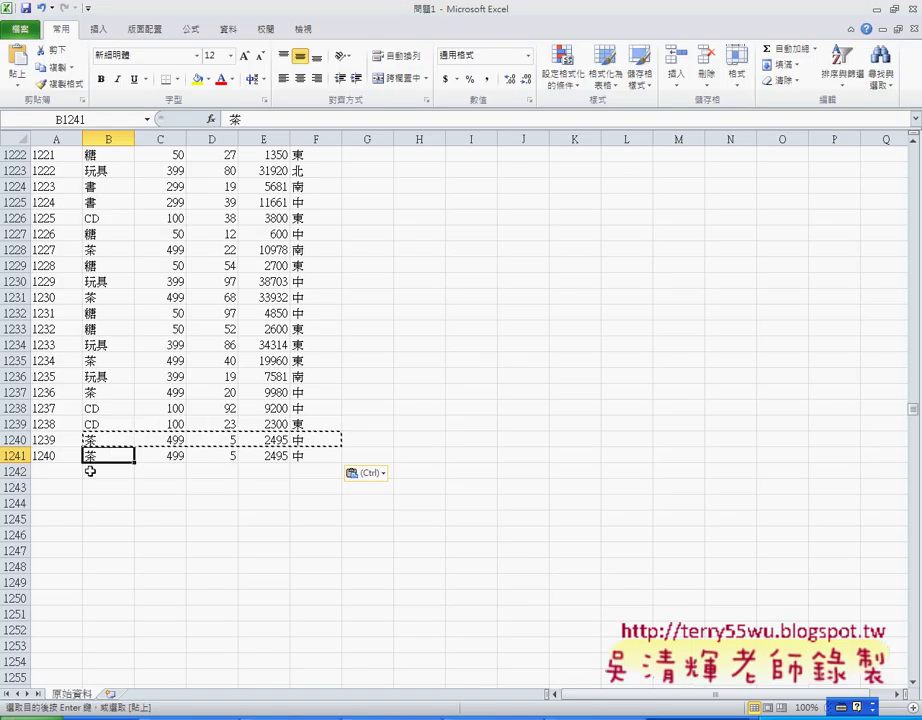
- Show A1242's blank-row formula and highlight the new 茶 entry in row 1241
click(51, 470)
click(106, 471)
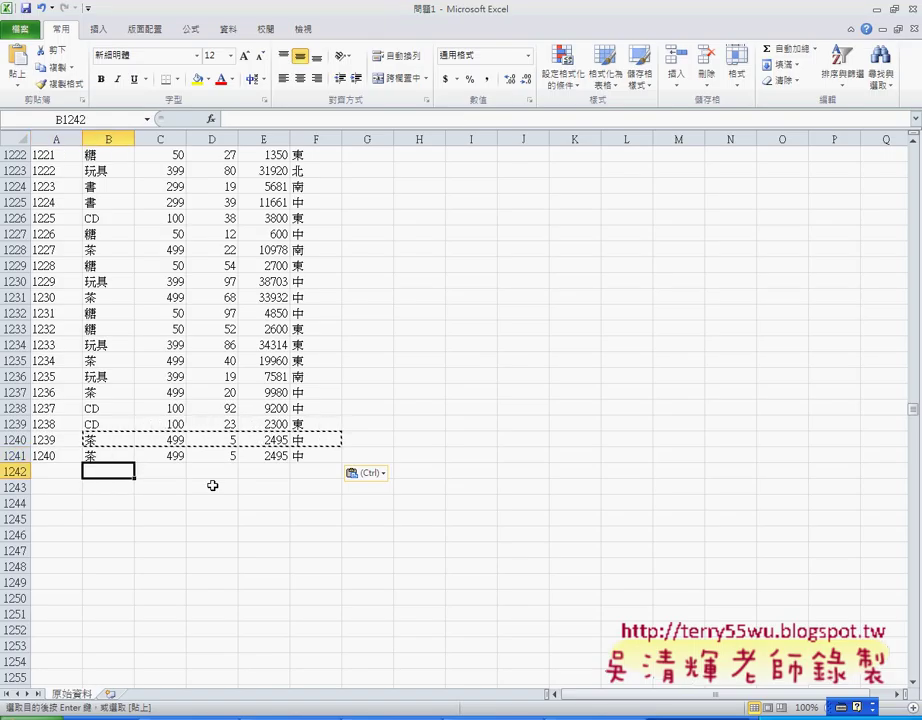
click(178, 476)
click(92, 471)
drag(96, 453, 311, 458)
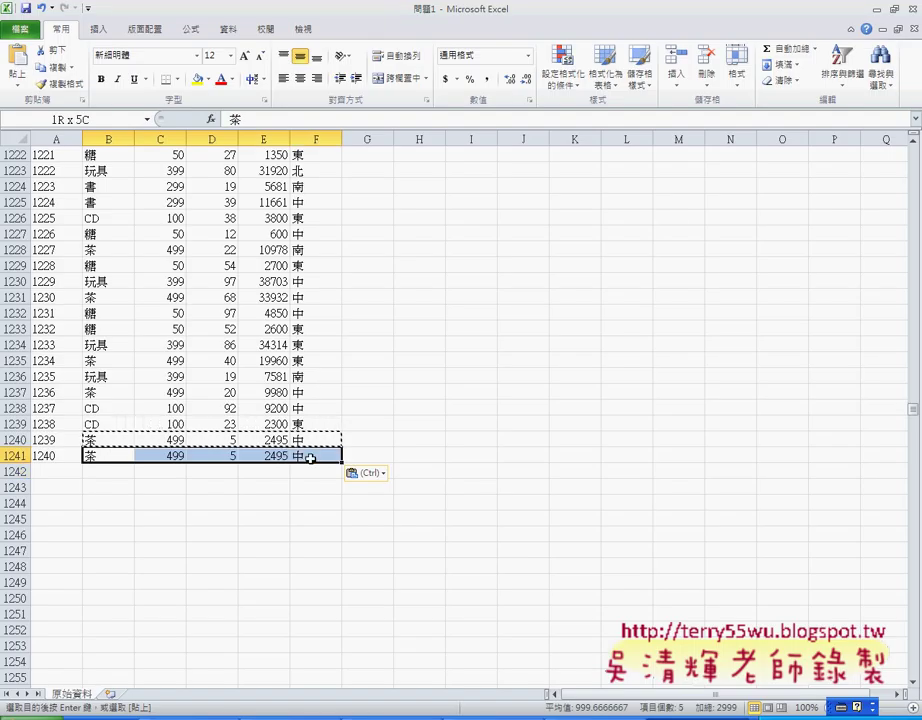
click(92, 472)
click(156, 472)
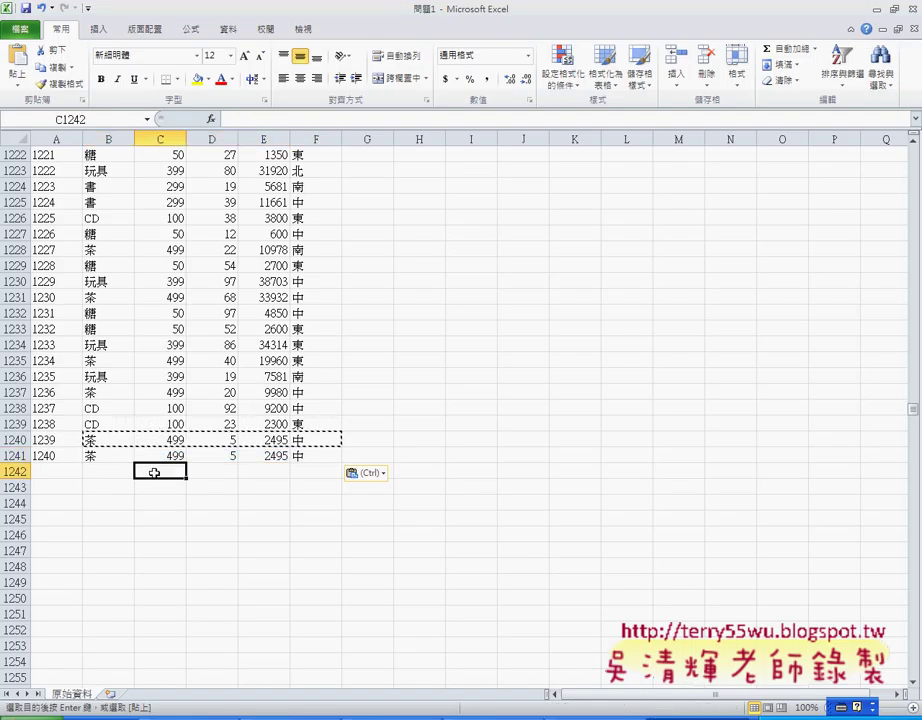
click(47, 455)
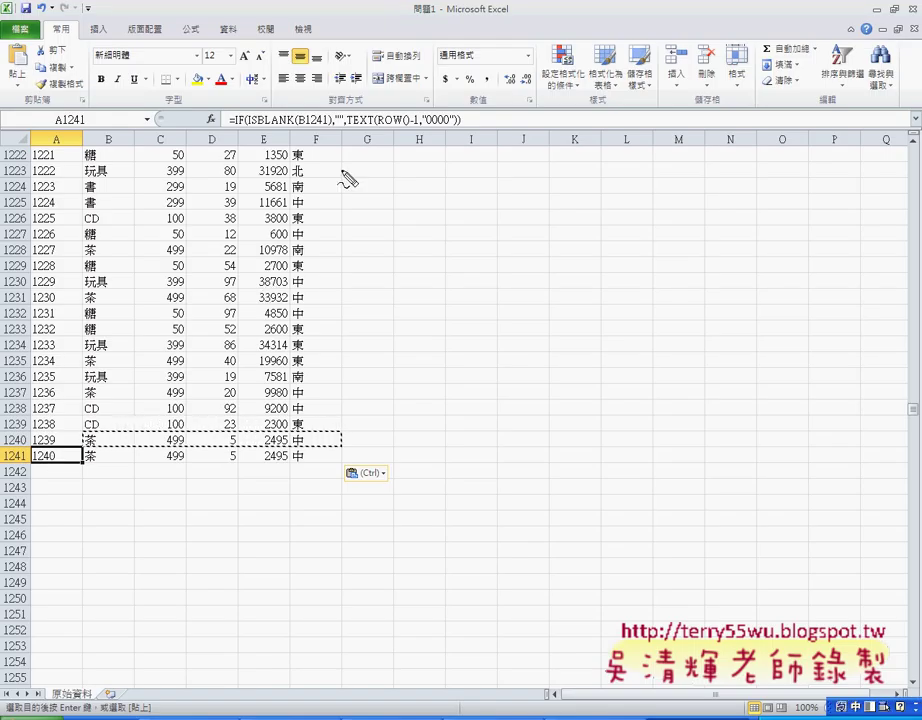
drag(347, 124, 452, 124)
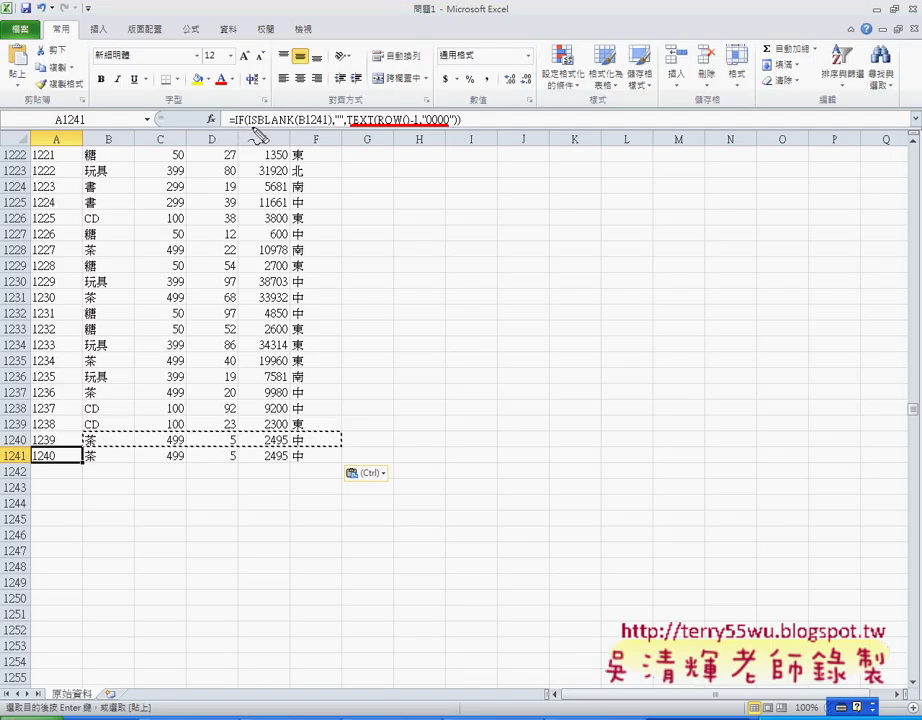
drag(250, 126, 328, 126)
drag(78, 452, 68, 468)
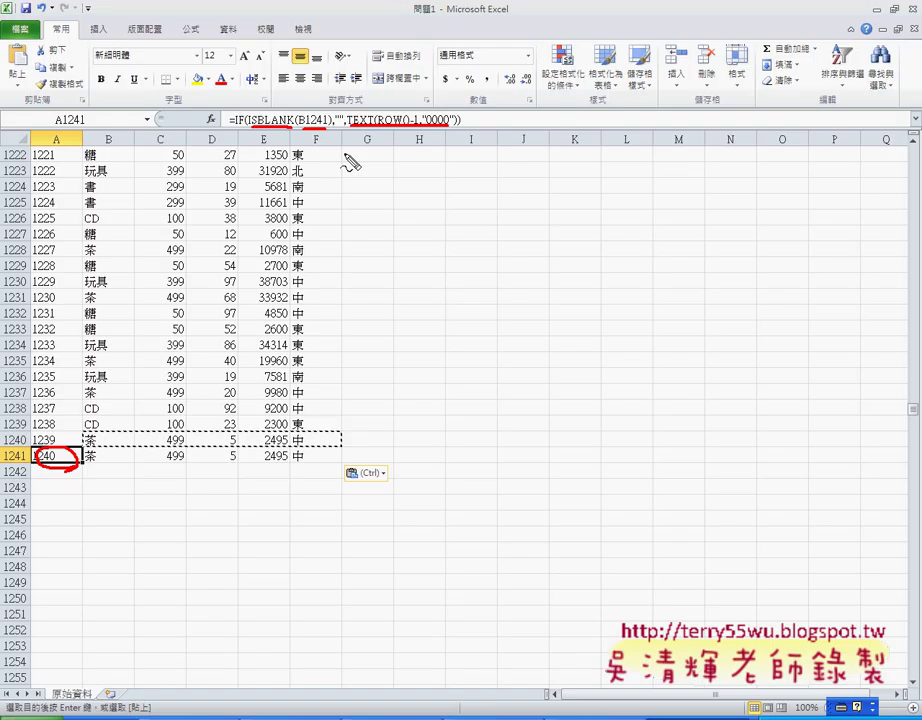
drag(344, 168, 400, 156)
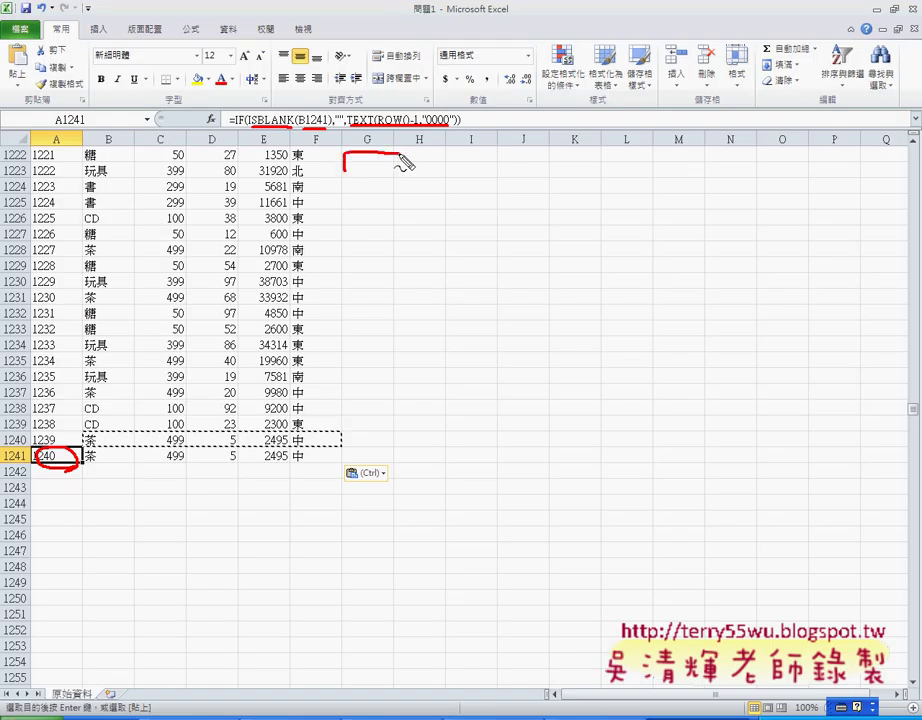
drag(402, 162, 345, 171)
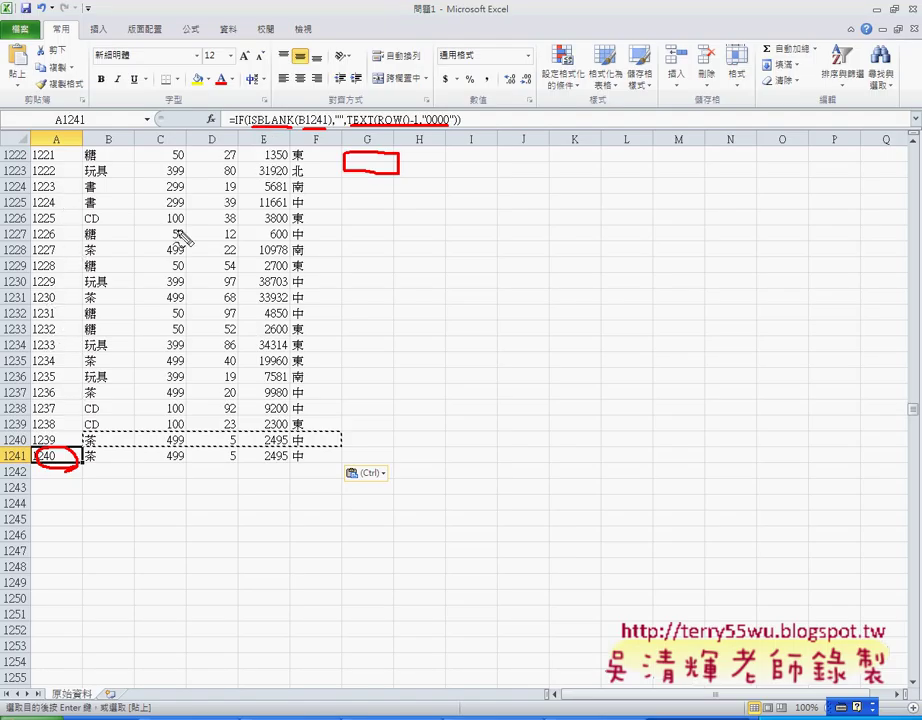
mouse_move(261, 170)
mouse_down()
mouse_move(290, 158)
mouse_move(340, 163)
mouse_up()
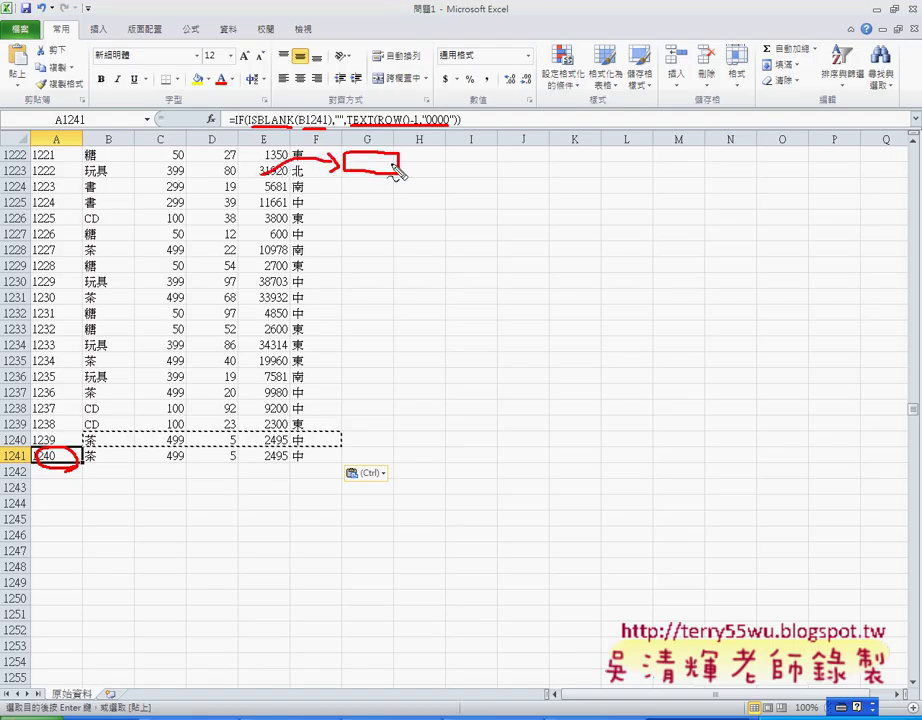